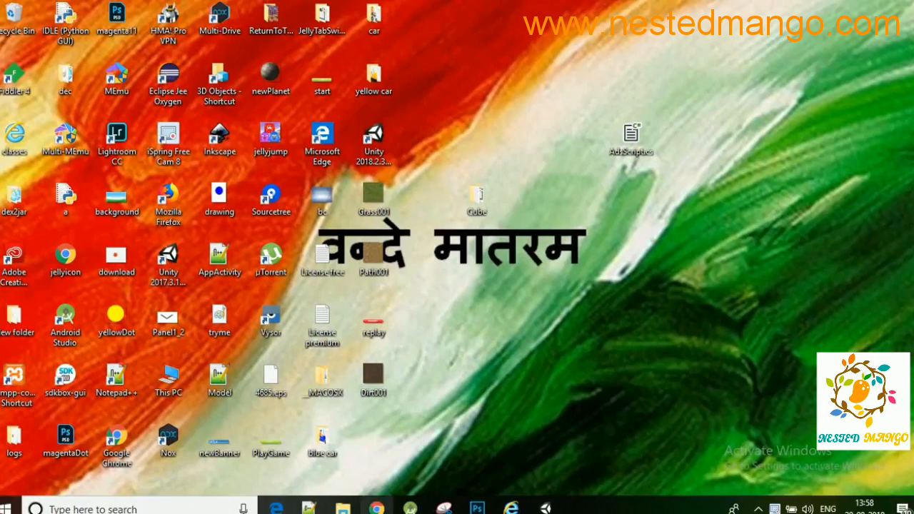
Switch to Chrome and look through the Vuforia Developer Portal's pricing page and SDK downloads page
left_click(376, 508)
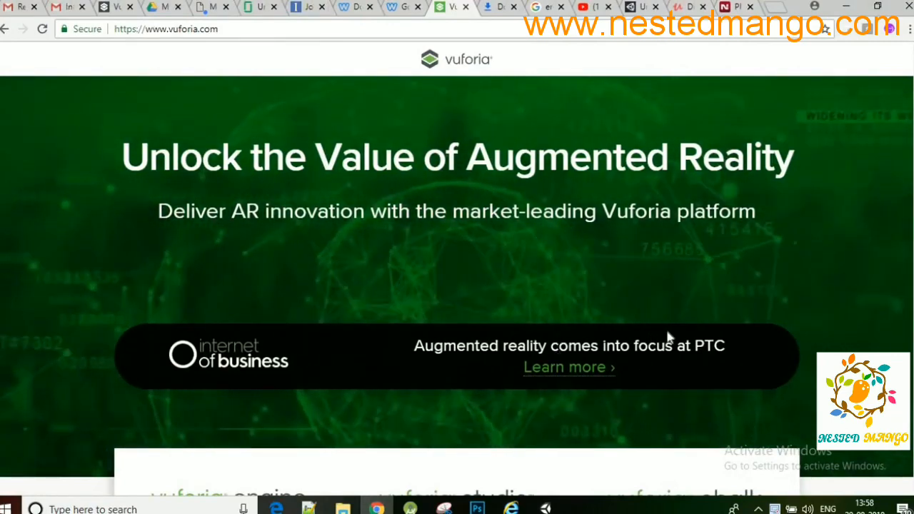
left_click(114, 7)
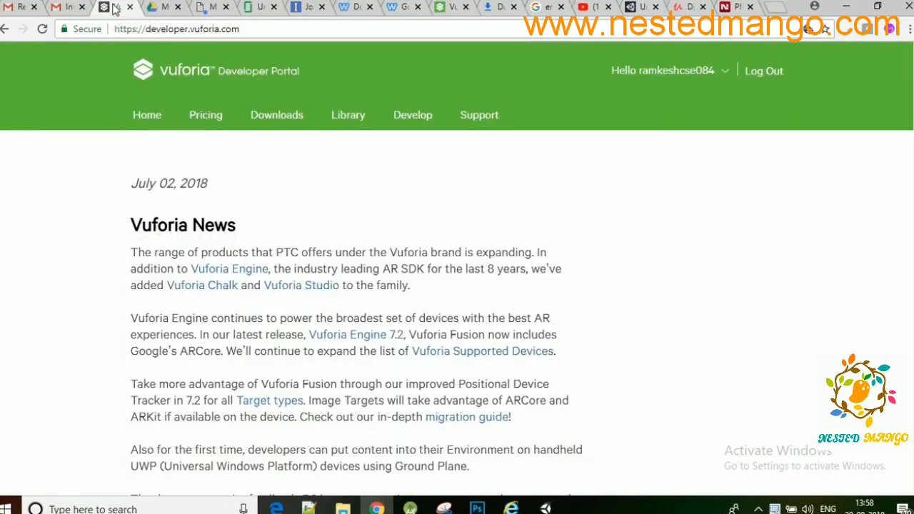
left_click(213, 129)
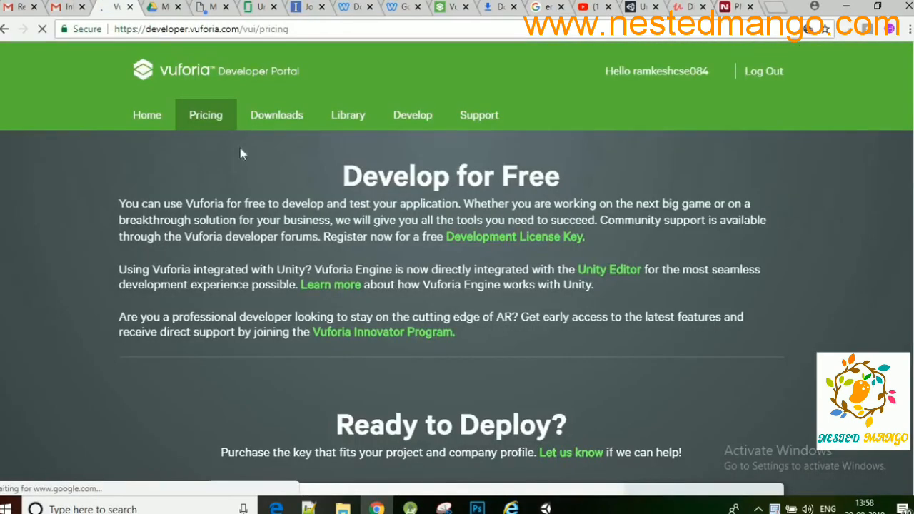
left_click(252, 118)
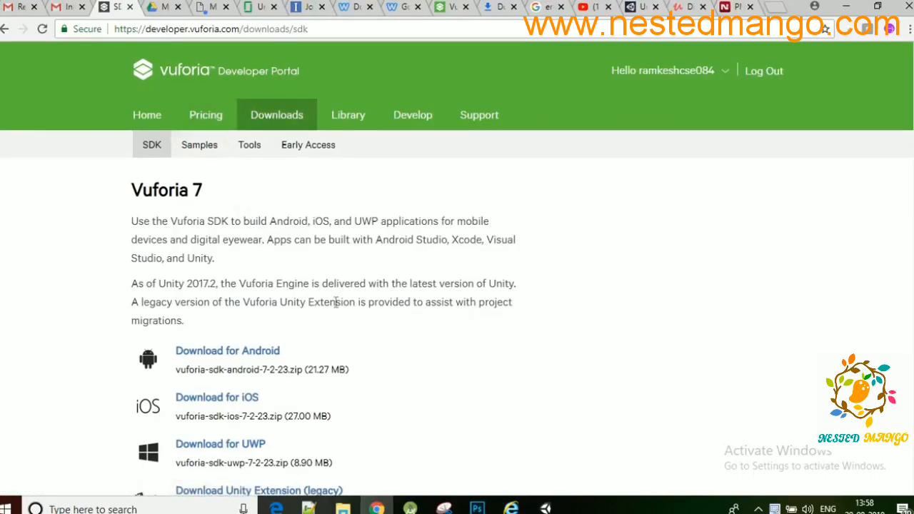
scroll(336, 302, "down", 2)
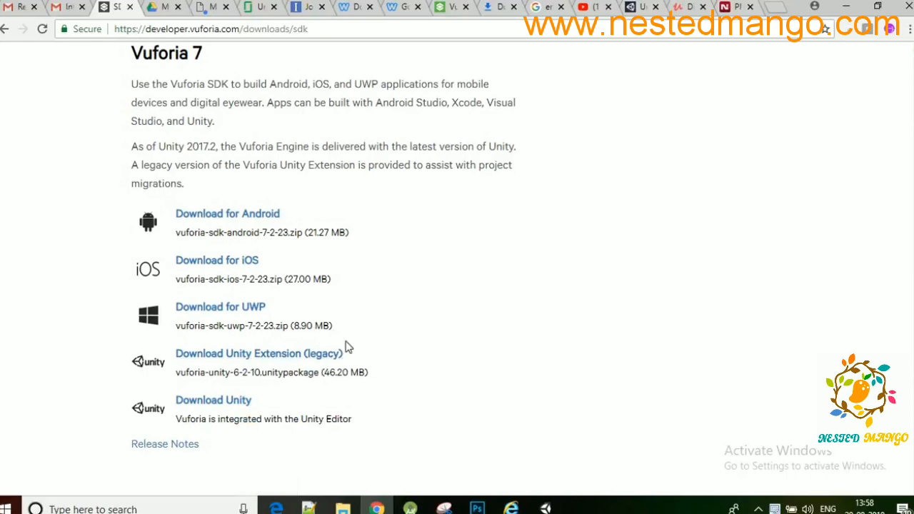
scroll(436, 207, "up", 2)
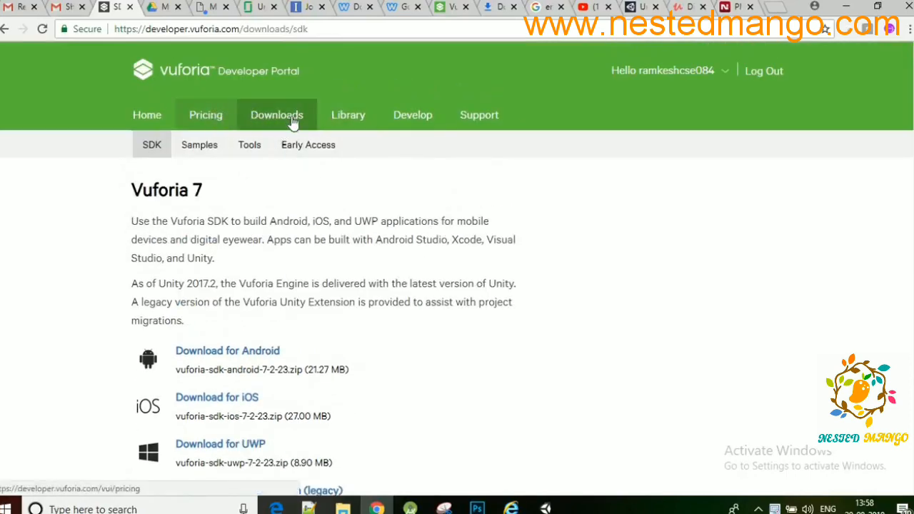
From the License Manager, view the deployment key purchase options and compare the Classic, Cloud and Pro plans
left_click(400, 118)
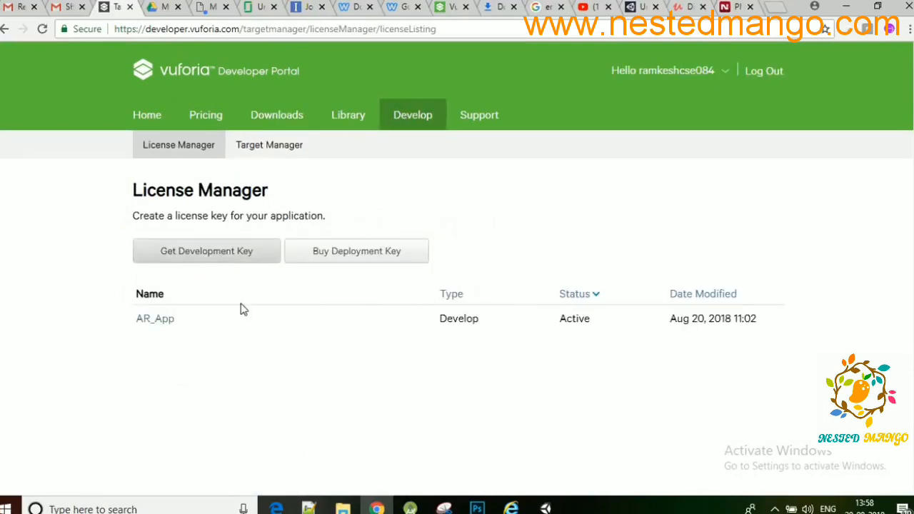
left_click(328, 251)
scroll(413, 239, "down", 4)
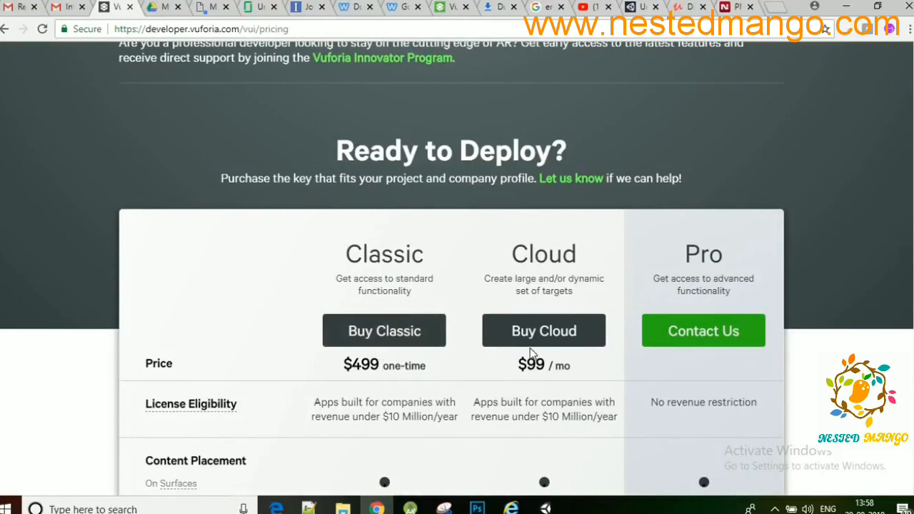
scroll(529, 357, "down", 3)
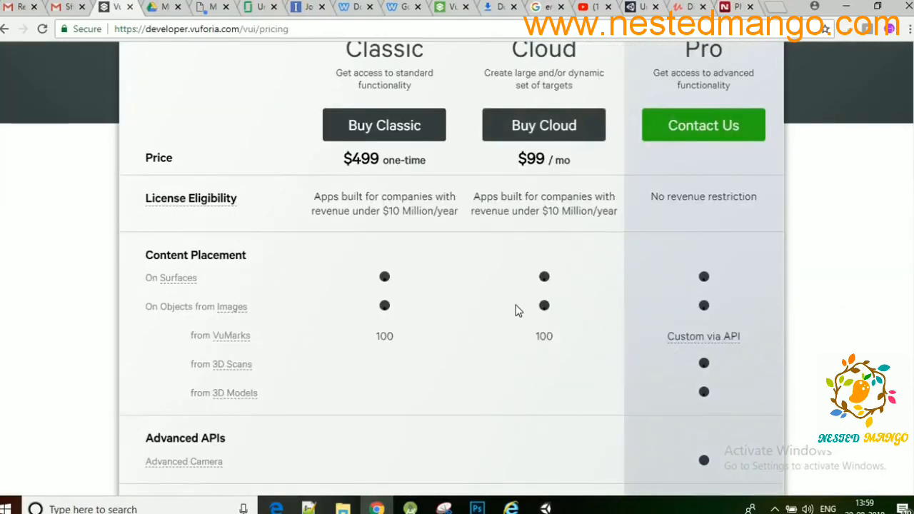
scroll(518, 307, "up", 7)
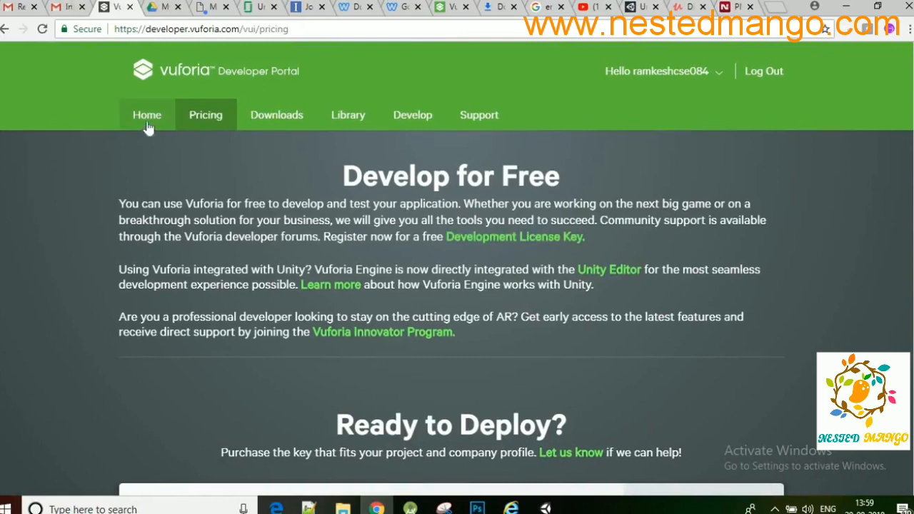
View the form for adding a free Development License Key, and return to the License Manager without submitting it
left_click(413, 115)
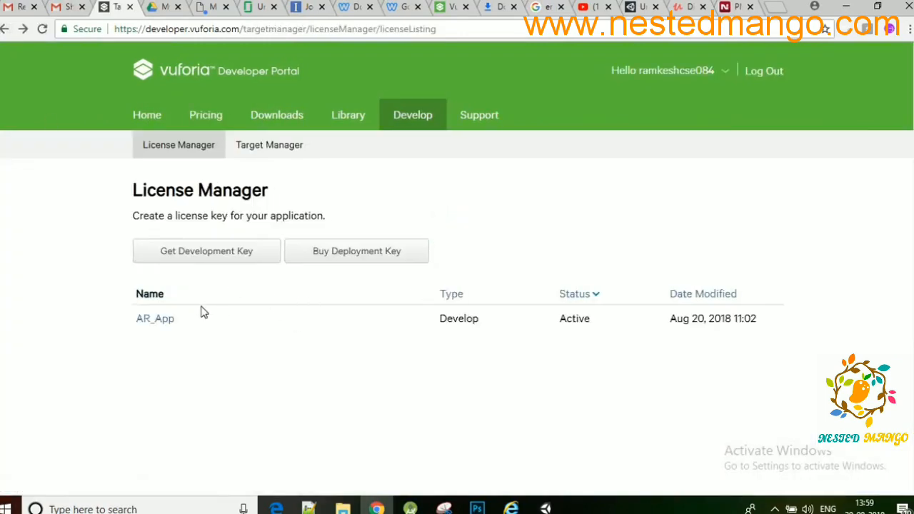
left_click(223, 257)
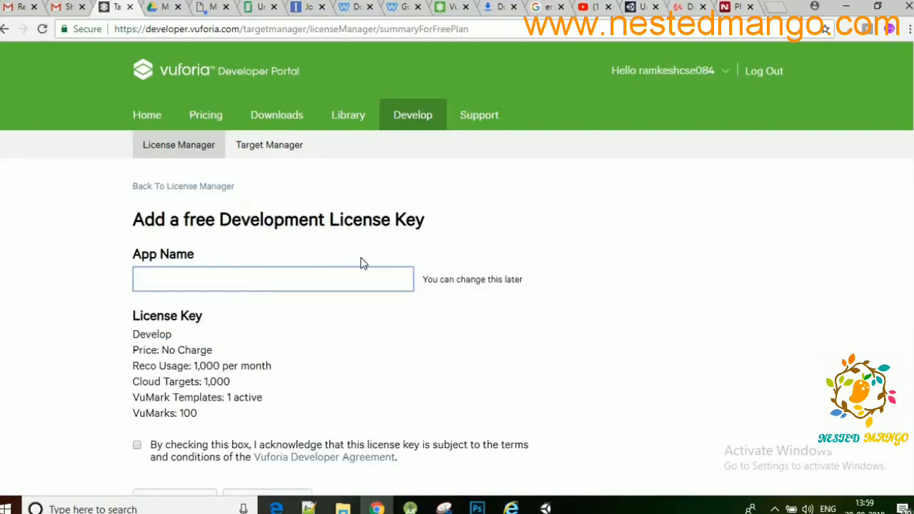
scroll(361, 263, "down", 3)
scroll(357, 262, "up", 3)
type("r")
scroll(222, 352, "down", 2)
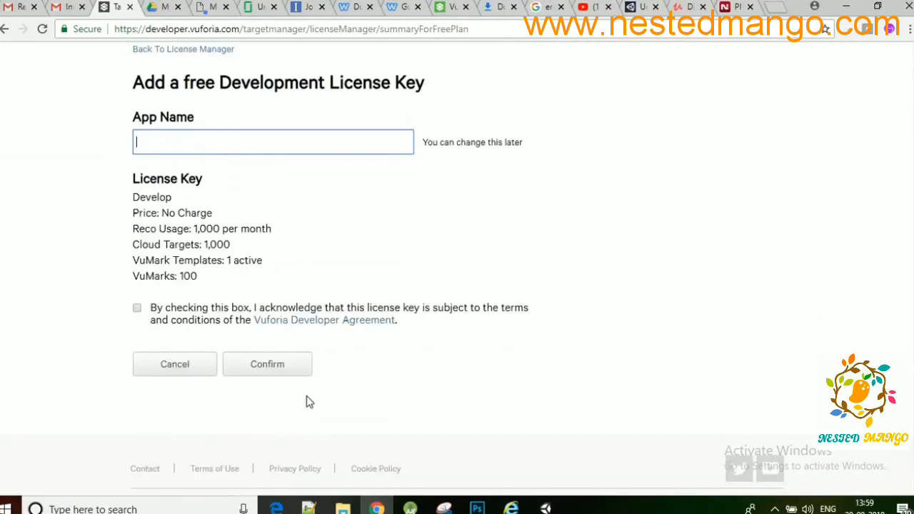
left_click(5, 29)
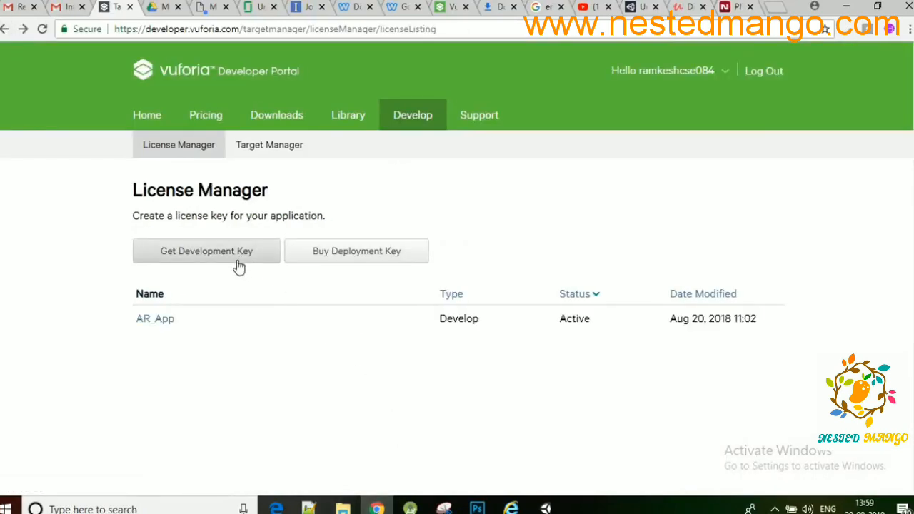
Look through the AR_App license key page, the Target Manager databases and the SDK download options for Unity
left_click(169, 323)
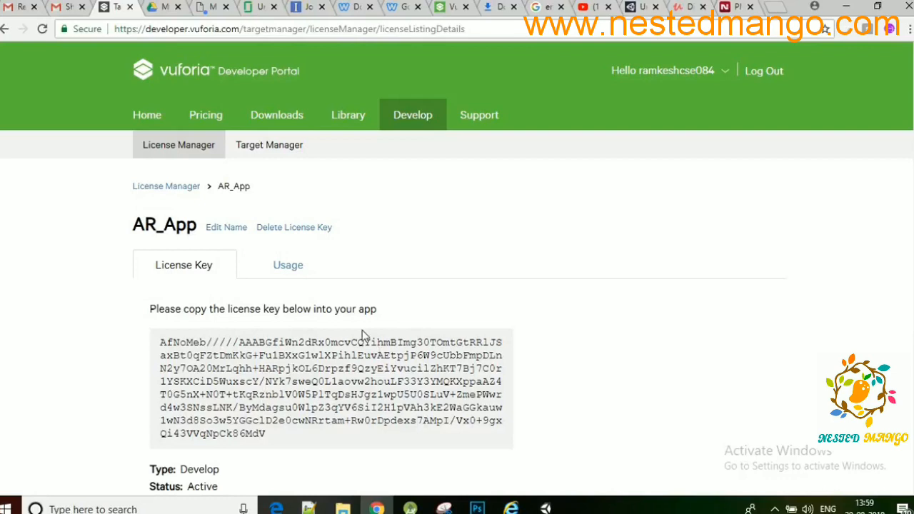
left_click(270, 145)
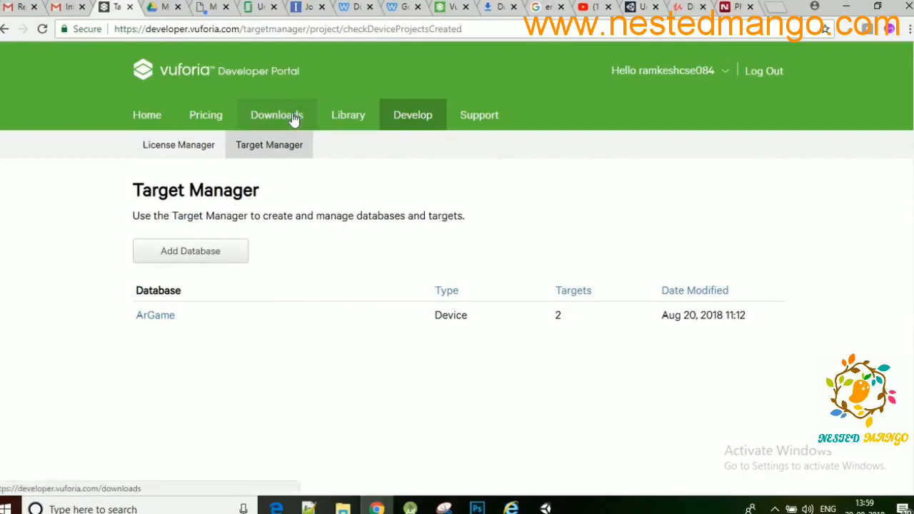
left_click(260, 126)
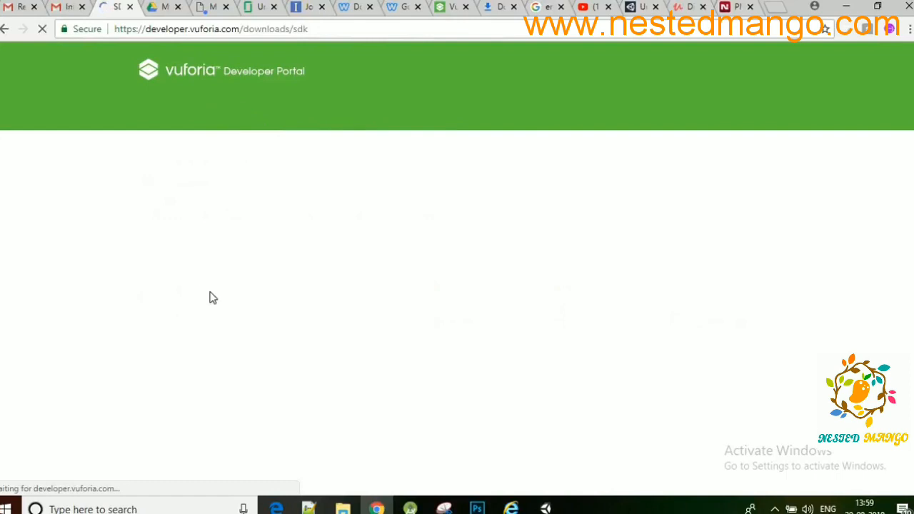
scroll(269, 281, "down", 3)
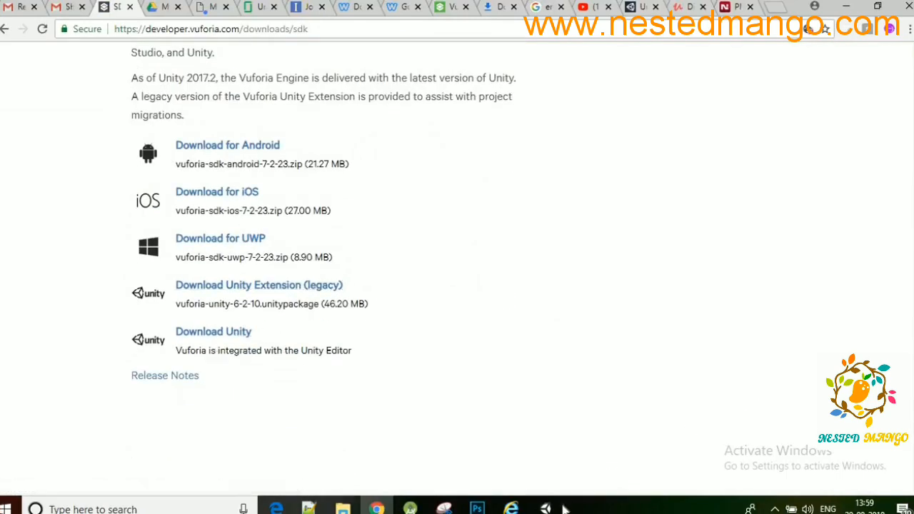
Switch to the ArDemo project in Unity and open the Asset Store in a widened pane
mouse_move(565, 509)
mouse_move(622, 449)
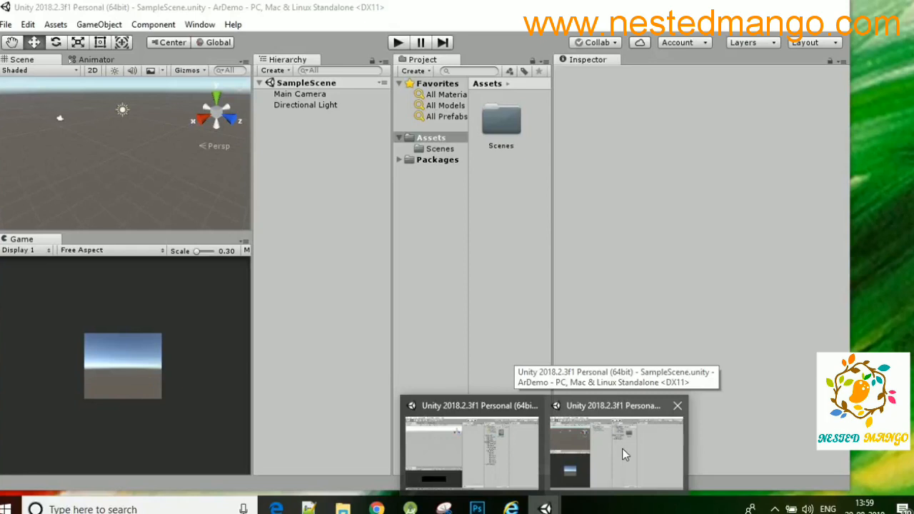
left_click(622, 449)
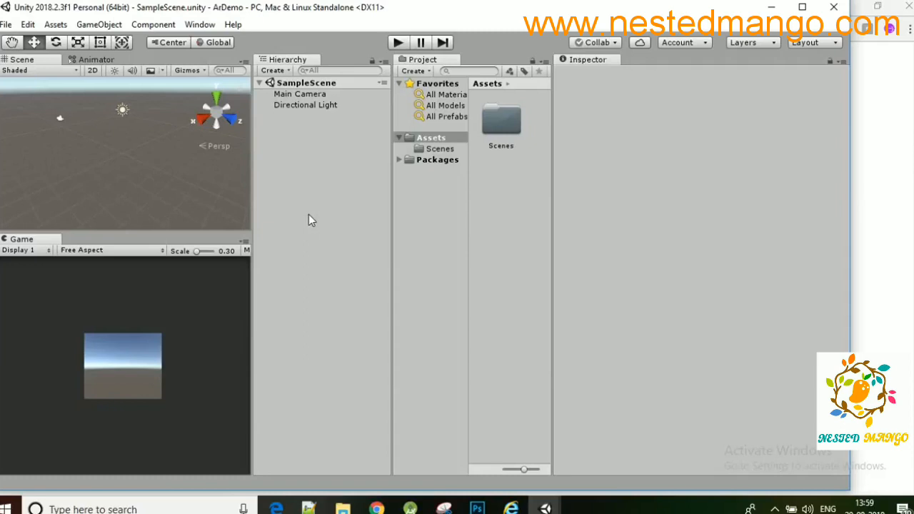
key("ctrl+9")
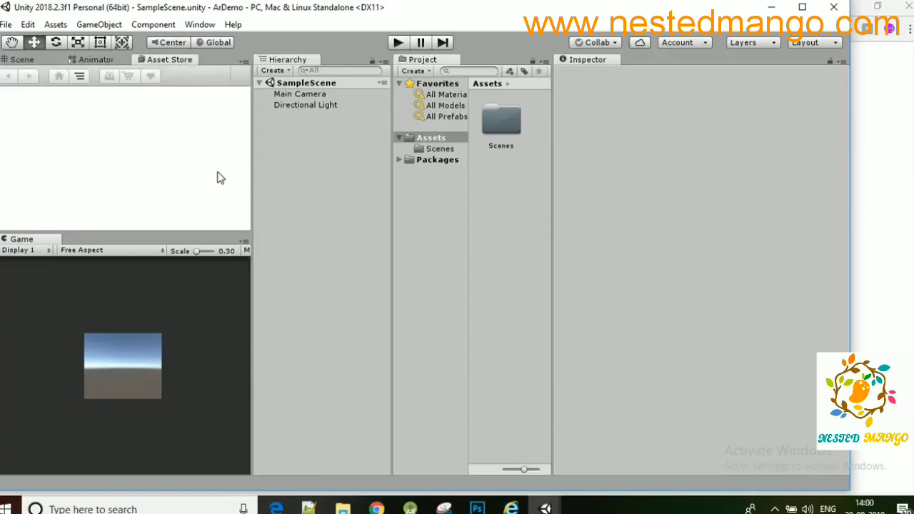
left_click_drag(255, 169, 387, 184)
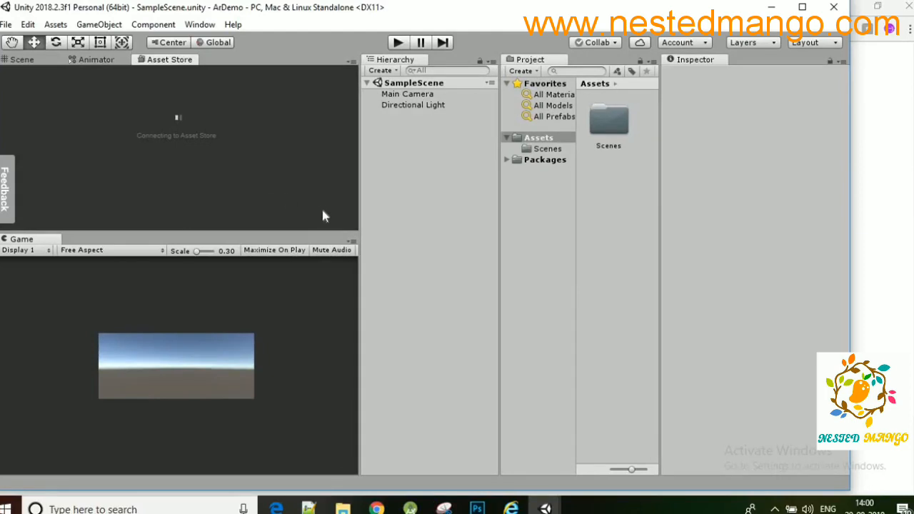
Search the Asset Store for "Vufor" and open the Vuforia AR+VR Sample page
left_click(114, 107)
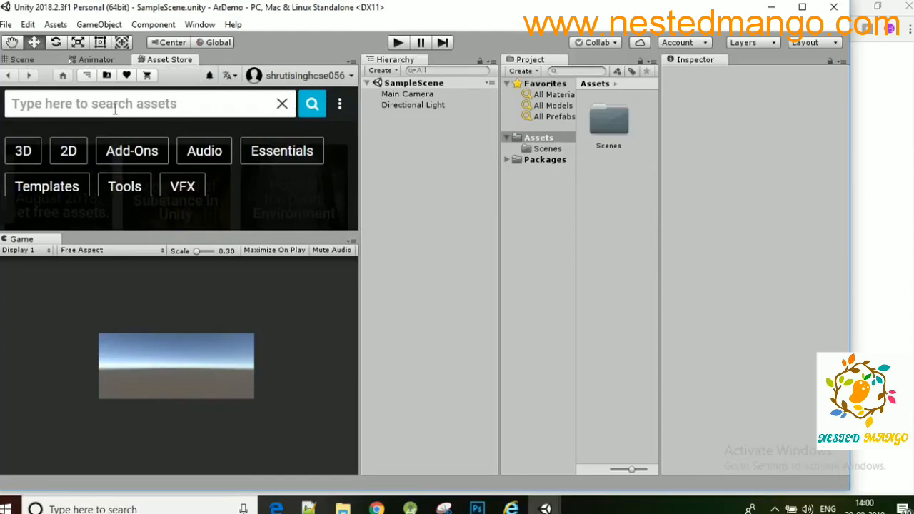
type("Vufor")
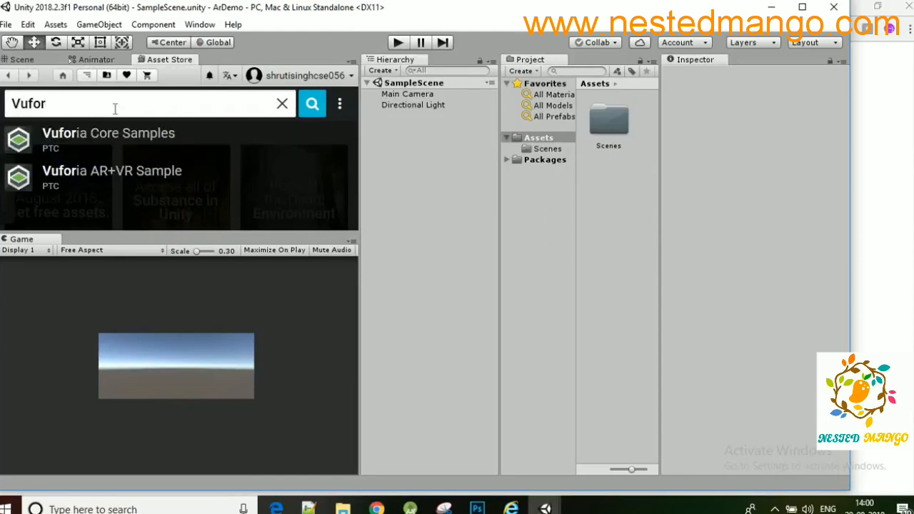
left_click(107, 173)
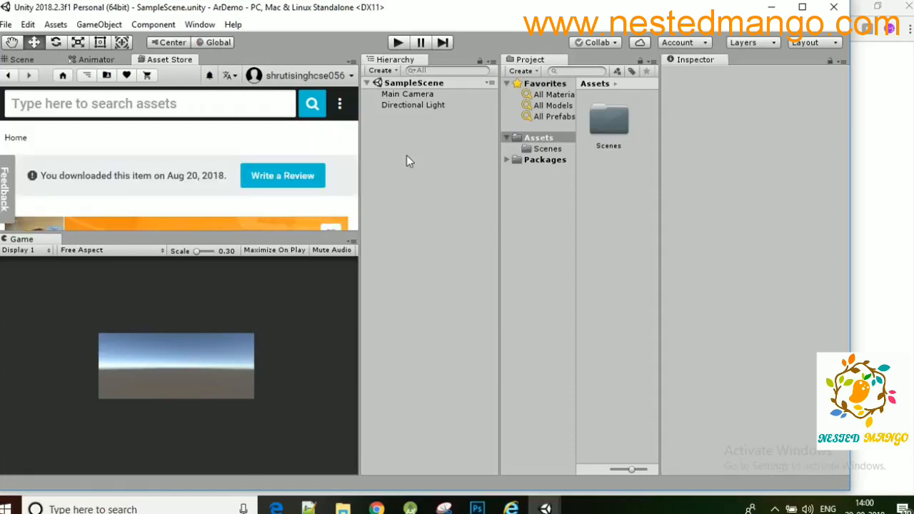
Start importing the free Vuforia AR+VR Sample from its store page and accept overwriting the current project settings
left_click_drag(300, 238, 288, 315)
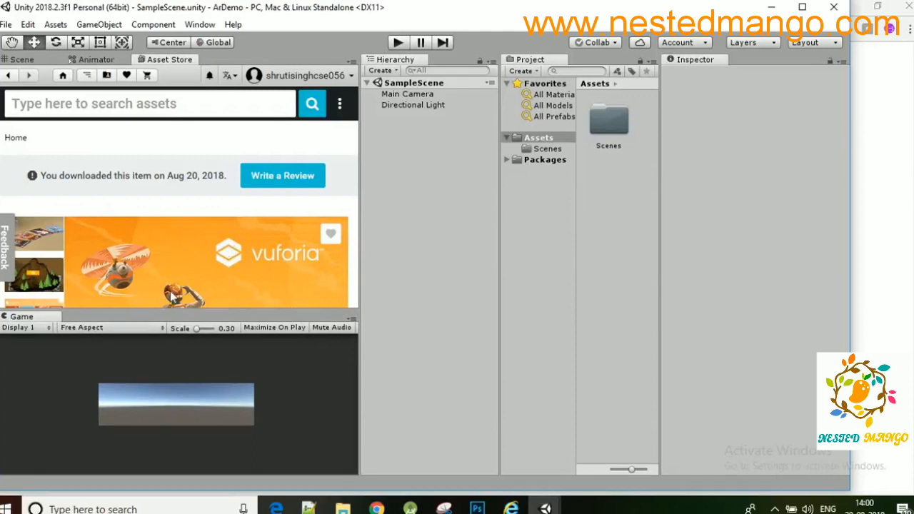
scroll(181, 261, "down", 5)
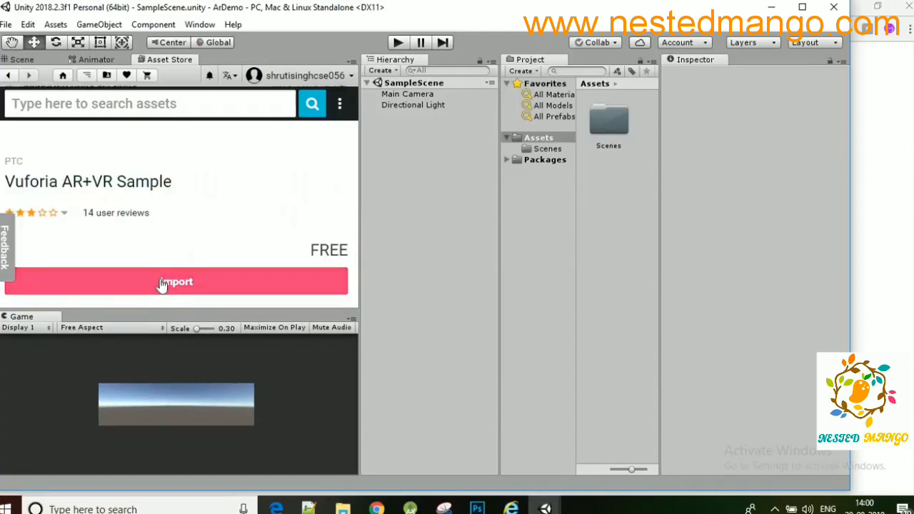
scroll(228, 215, "down", 2)
scroll(228, 215, "up", 2)
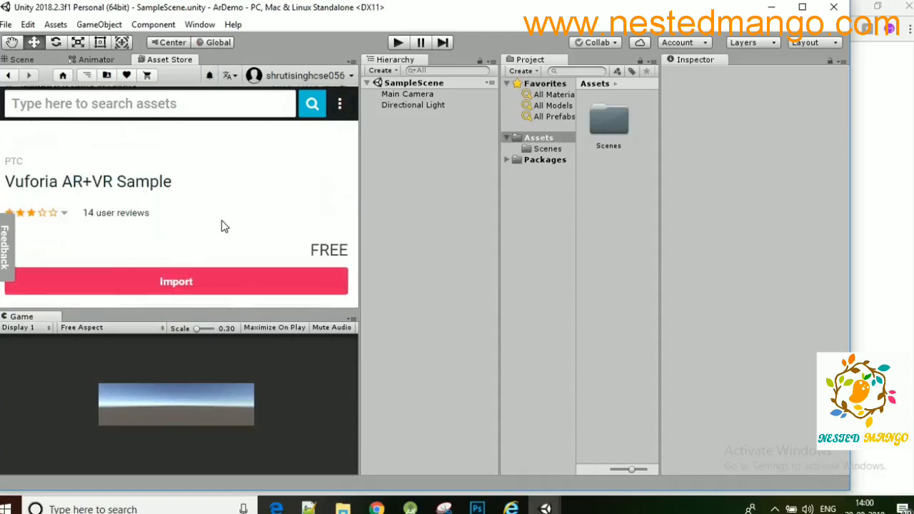
left_click(180, 289)
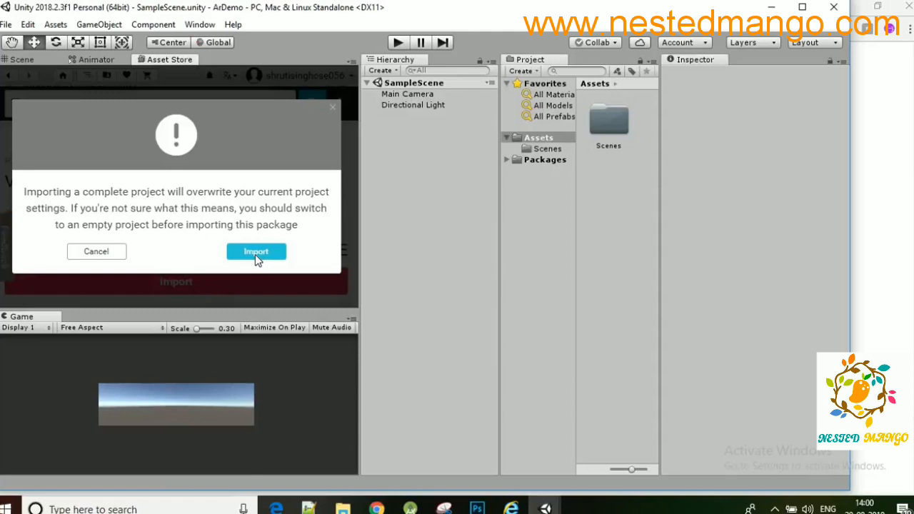
left_click(255, 254)
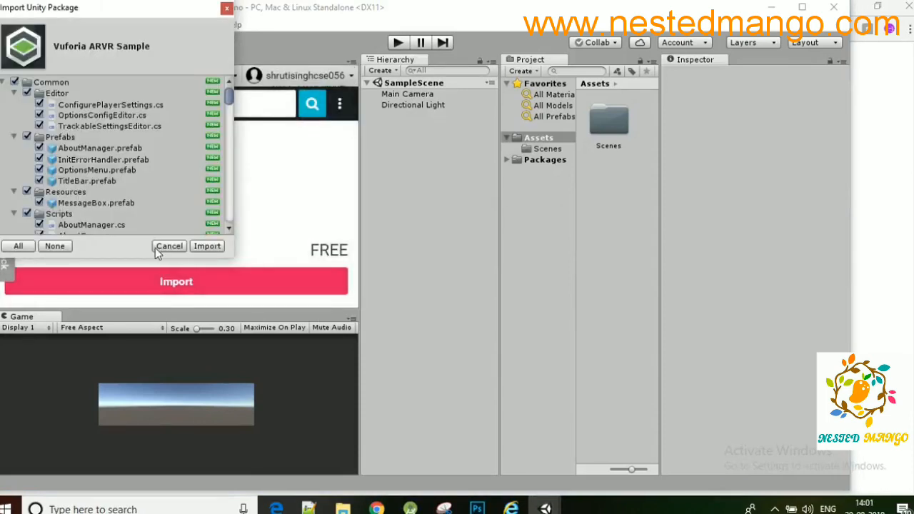
Review the Vuforia ARVR Sample package's file list and import all of its items into the project
scroll(187, 153, "down", 15)
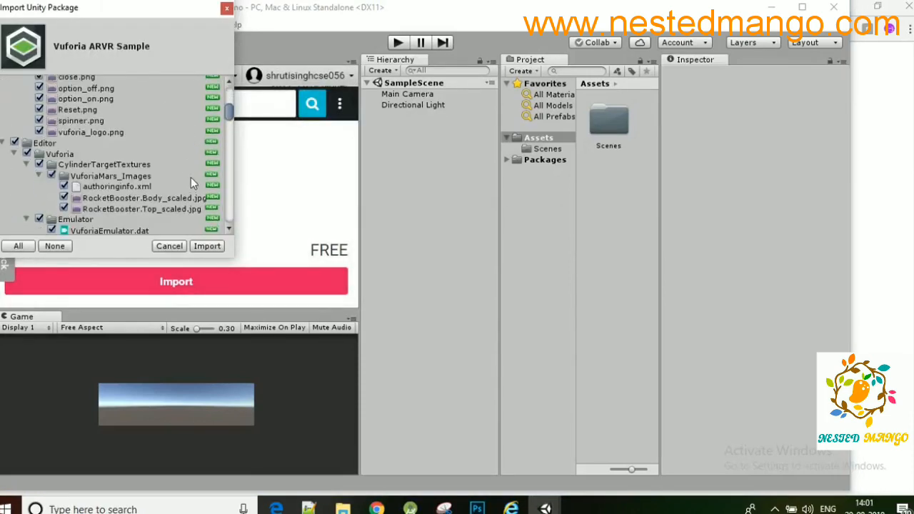
scroll(166, 179, "down", 10)
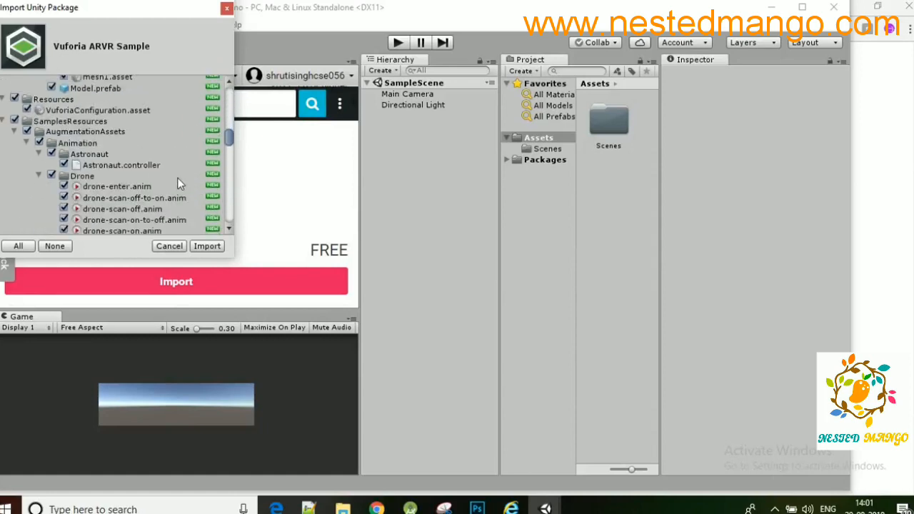
scroll(175, 178, "down", 14)
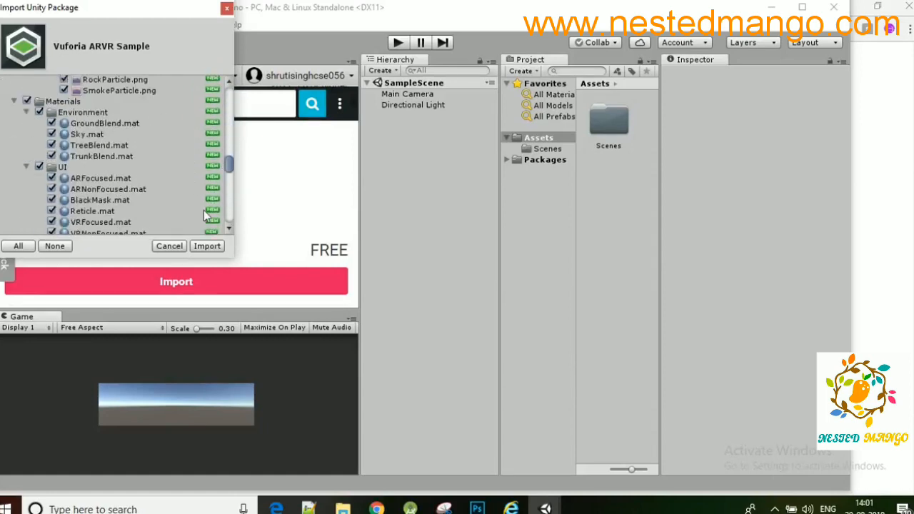
scroll(201, 198, "down", 12)
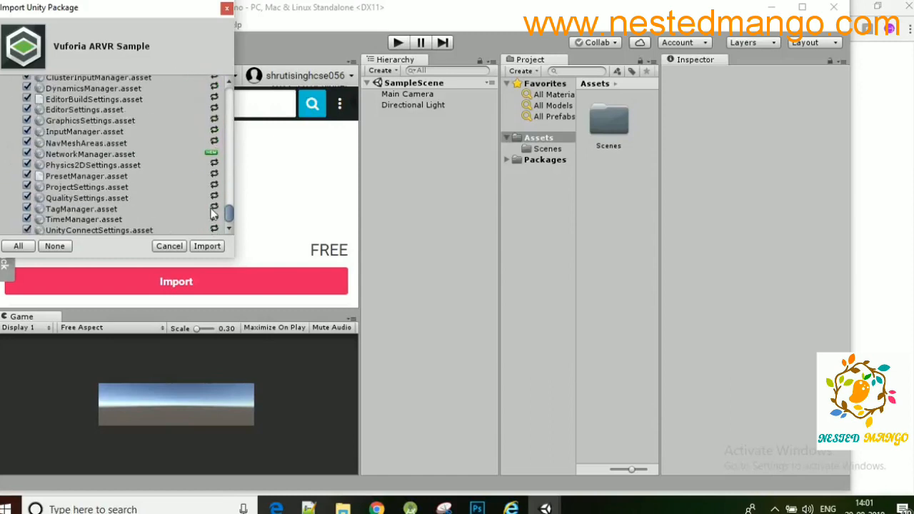
left_click(207, 246)
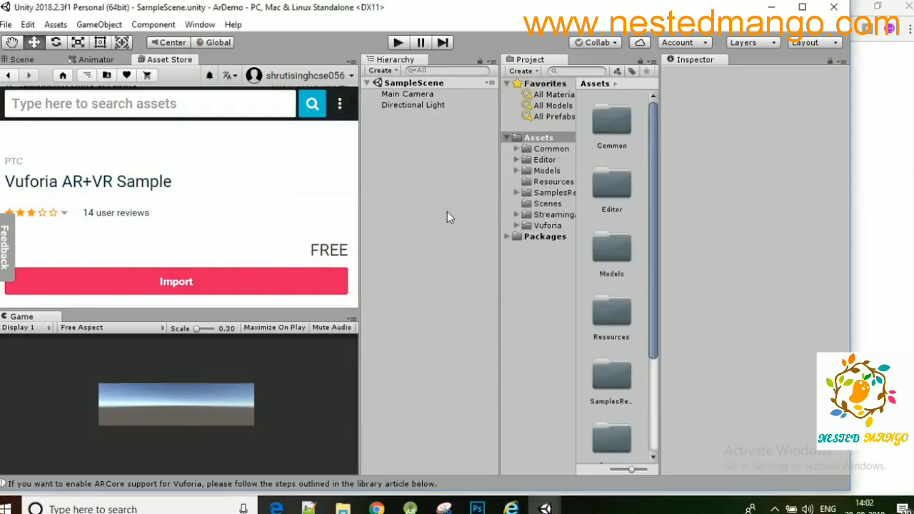
Bring back the Scene view in place of the Asset Store
left_click(32, 62)
scroll(625, 242, "down", 1)
scroll(625, 242, "up", 1)
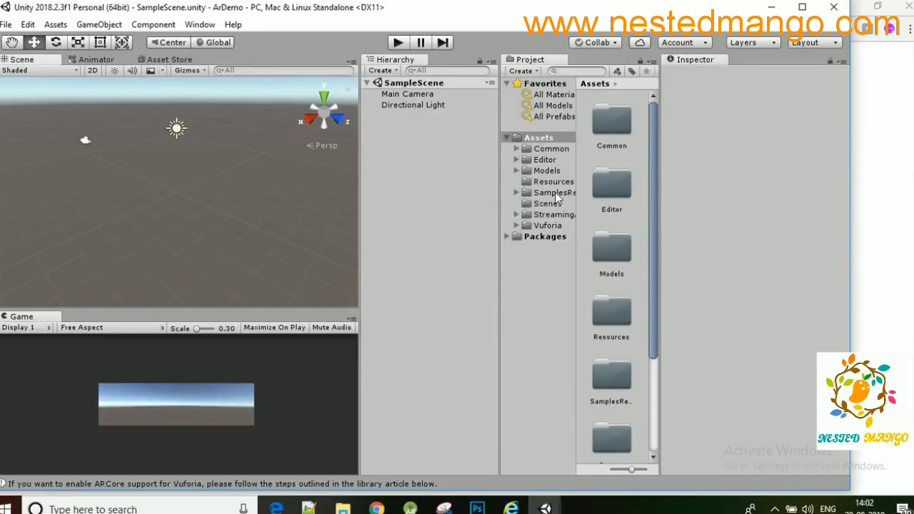
Examine the contents of the Common, Editor, Resources, SamplesResources, Scenes and StreamingAssets folders in the project's Assets
left_click(535, 149)
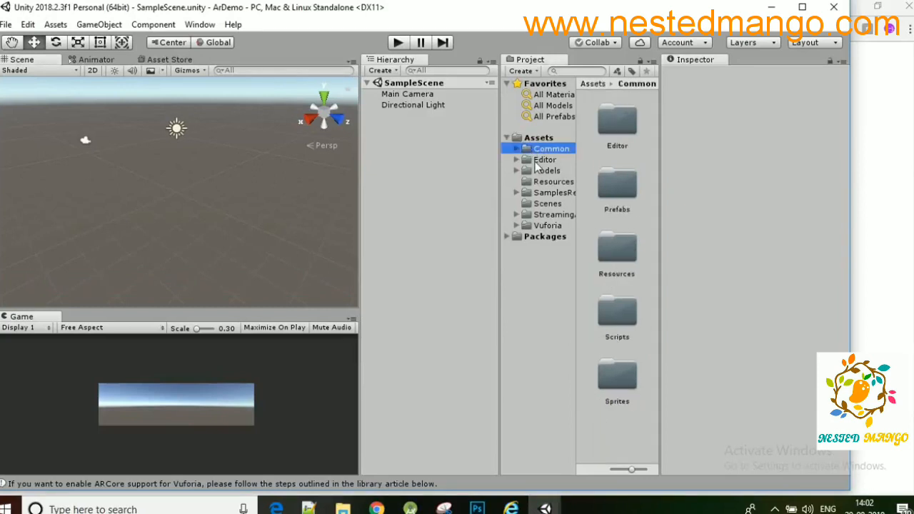
left_click(542, 161)
left_click(538, 182)
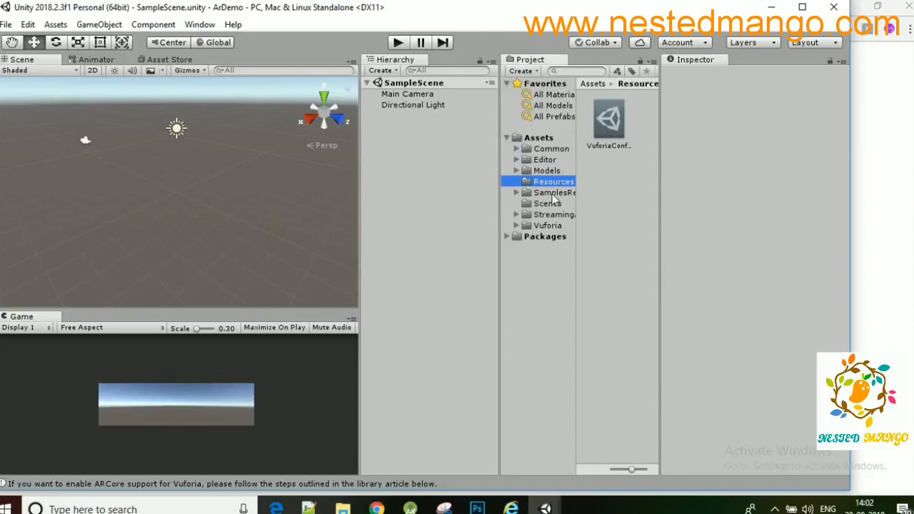
left_click(554, 195)
left_click(547, 205)
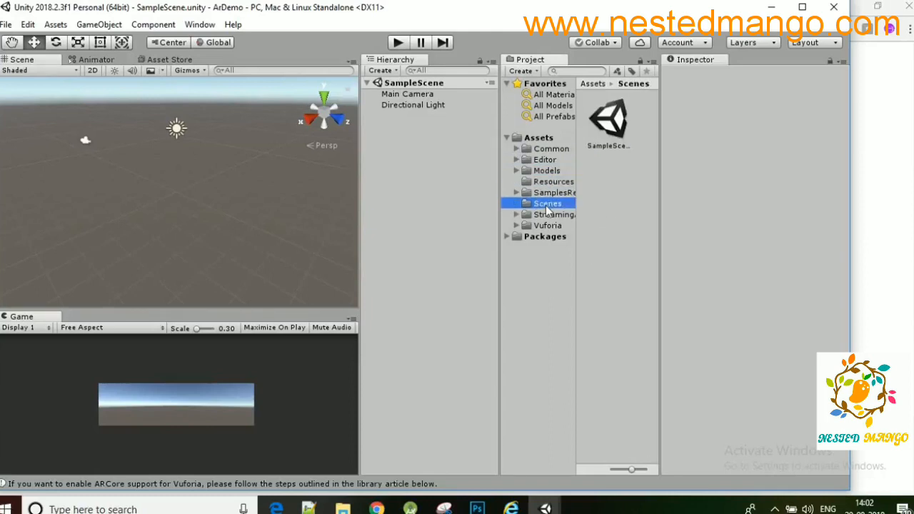
left_click(549, 215)
Examine the Vuforia asset folder, including its Materials and Prefabs subfolders
left_click(548, 226)
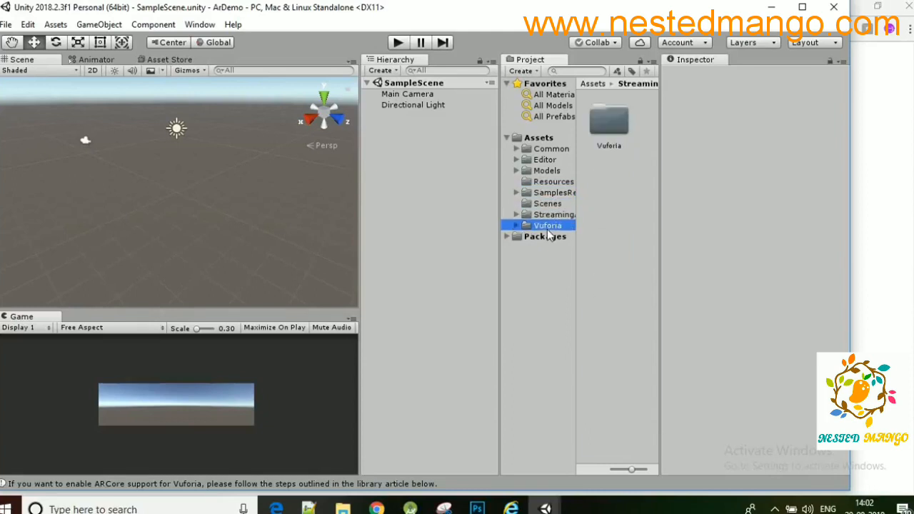
scroll(600, 214, "down", 2)
scroll(600, 214, "up", 1)
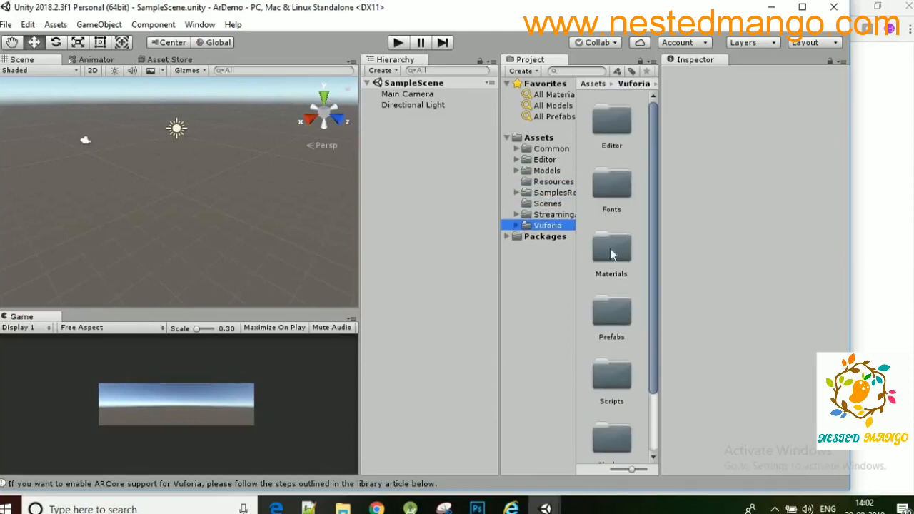
double_click(612, 247)
scroll(614, 200, "down", 5)
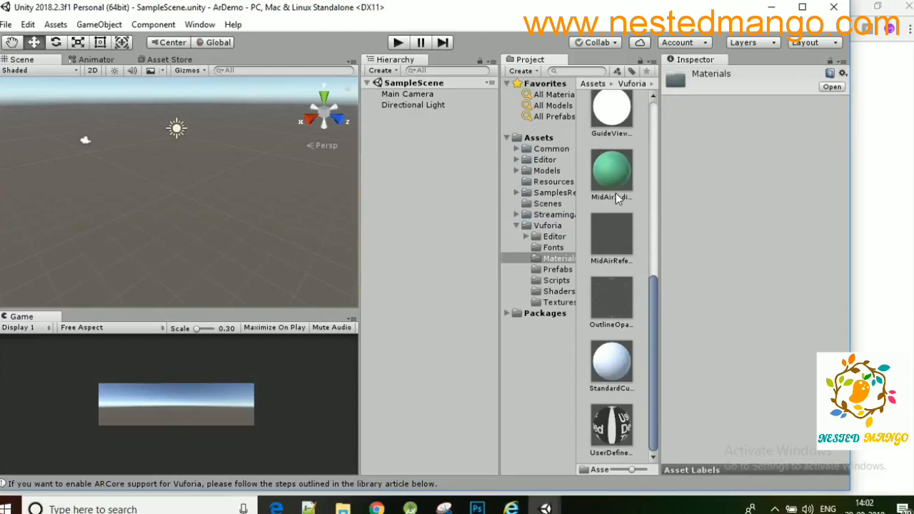
scroll(600, 210, "up", 3)
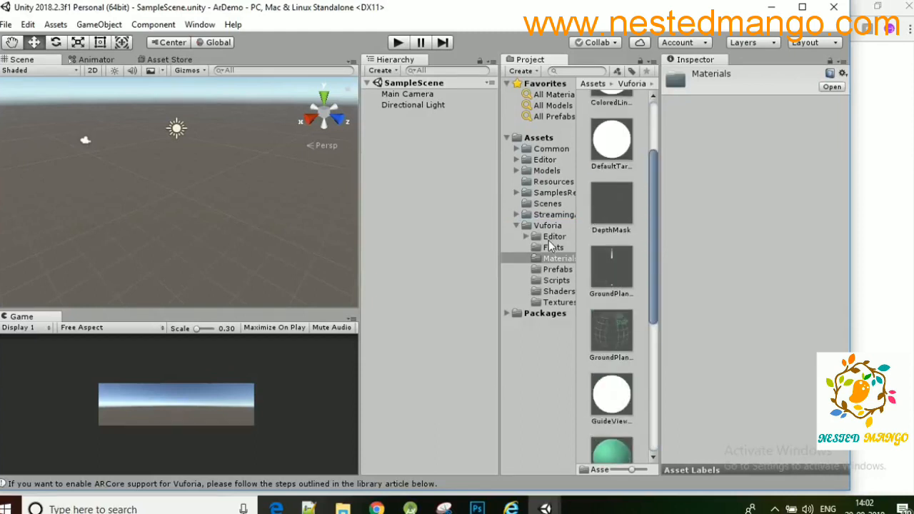
left_click(558, 270)
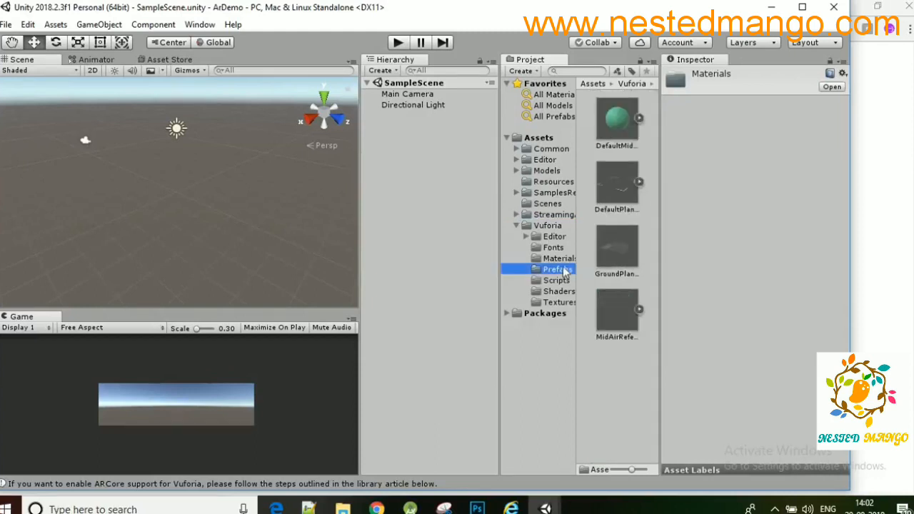
left_click(547, 225)
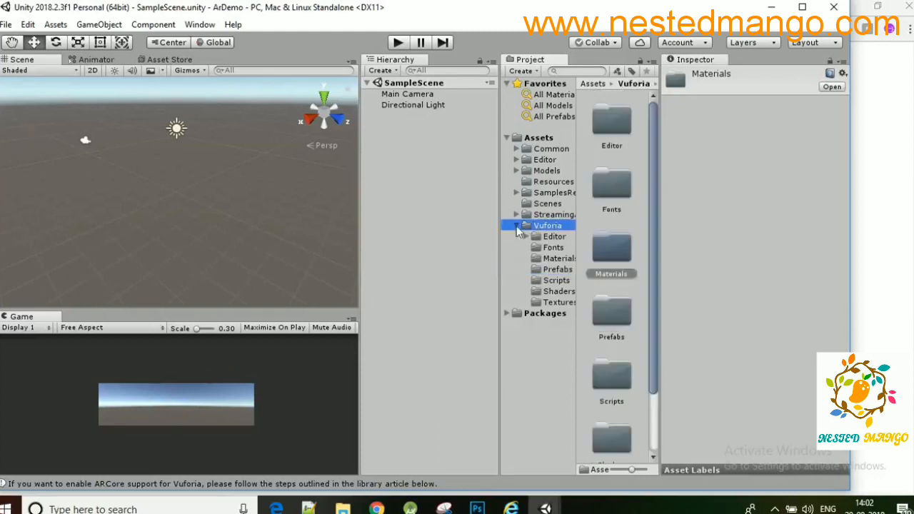
Delete the Main Camera from SampleScene
left_click(420, 95)
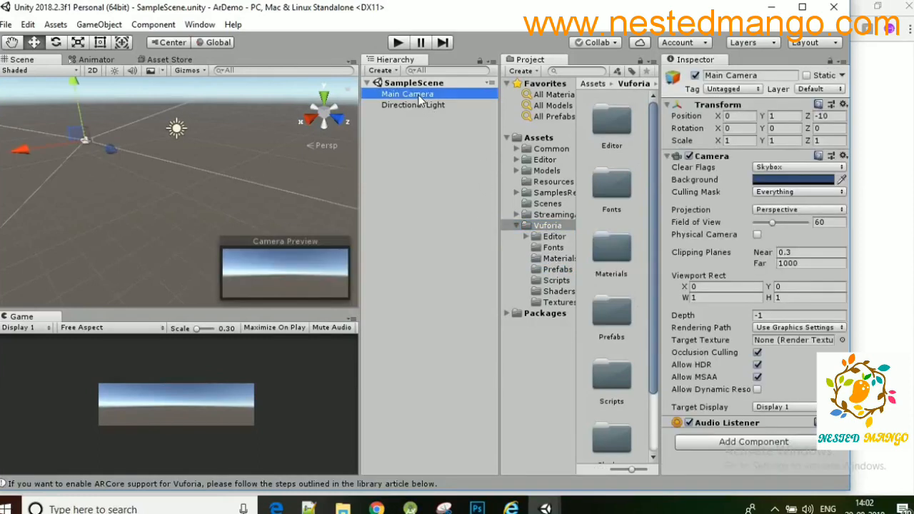
key("Delete")
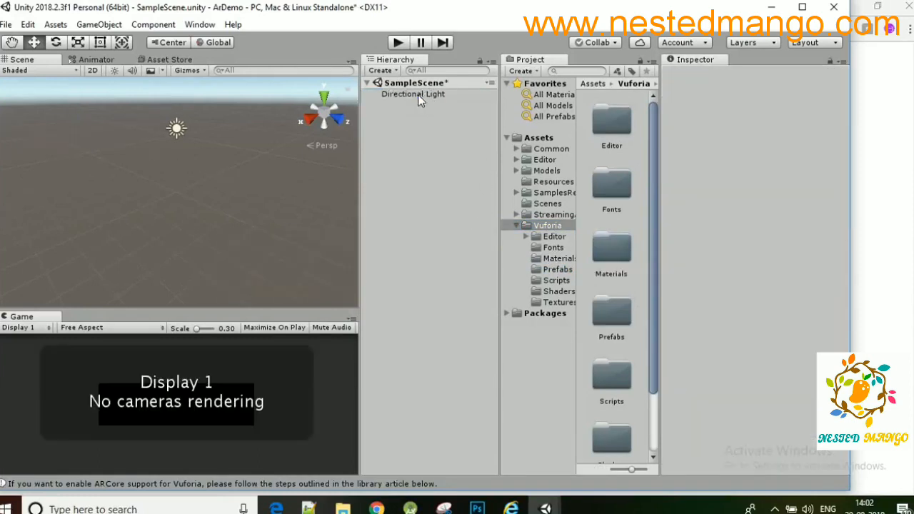
right_click(403, 188)
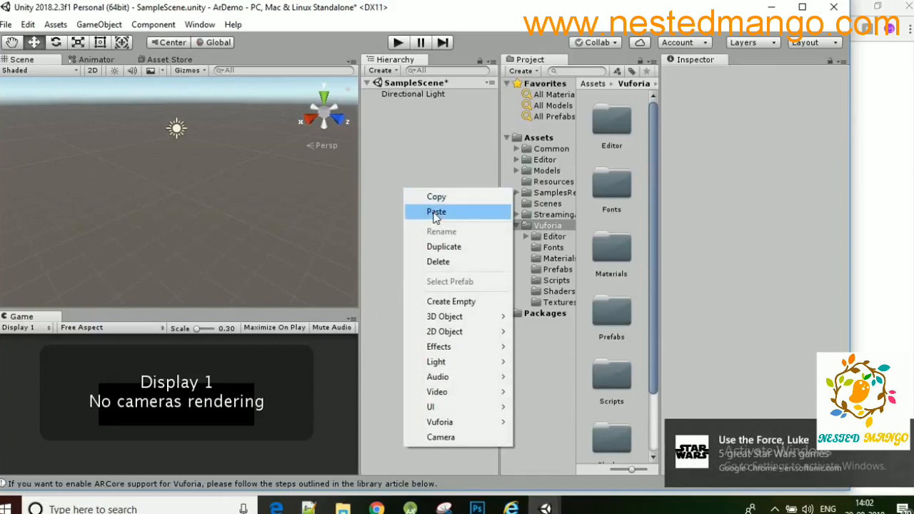
mouse_move(453, 427)
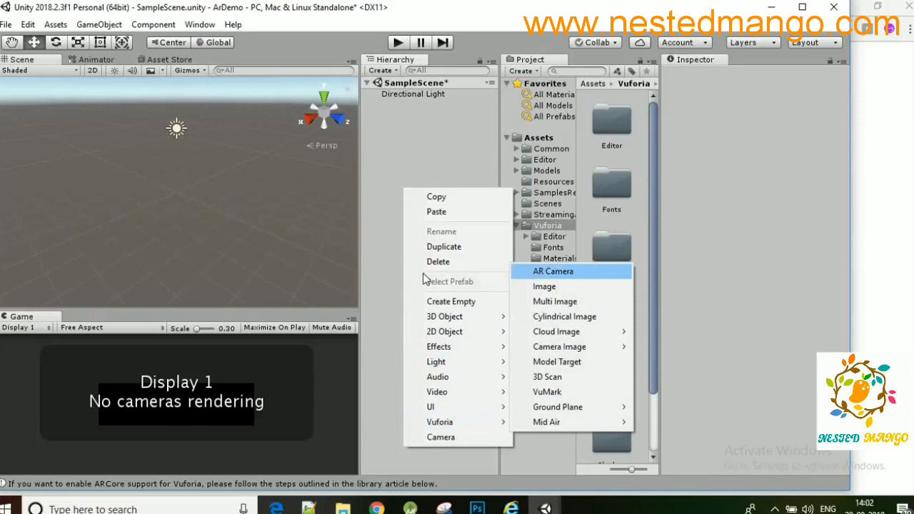
left_click(381, 273)
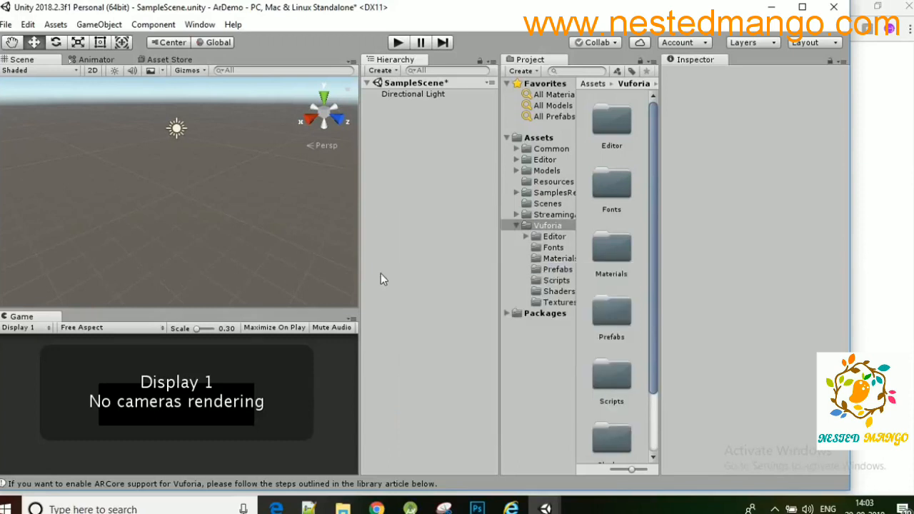
Add a Vuforia AR Camera to SampleScene
left_click(111, 26)
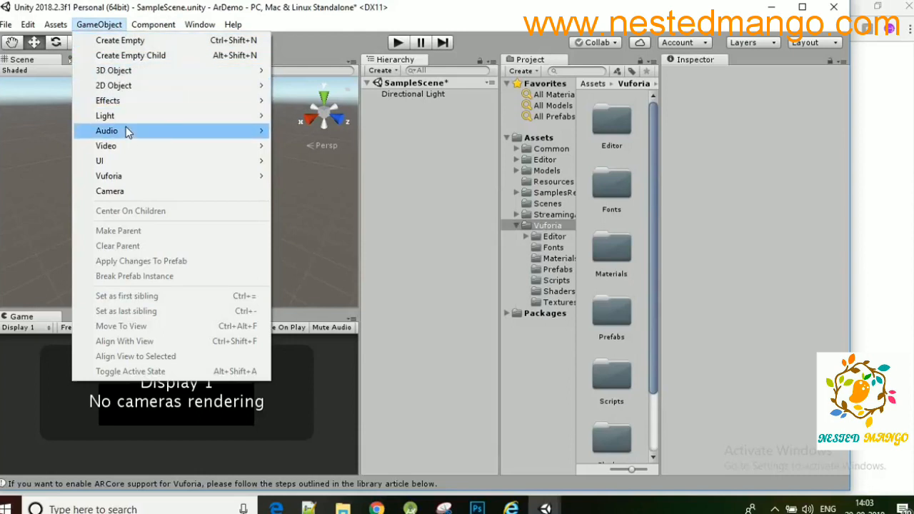
mouse_move(141, 179)
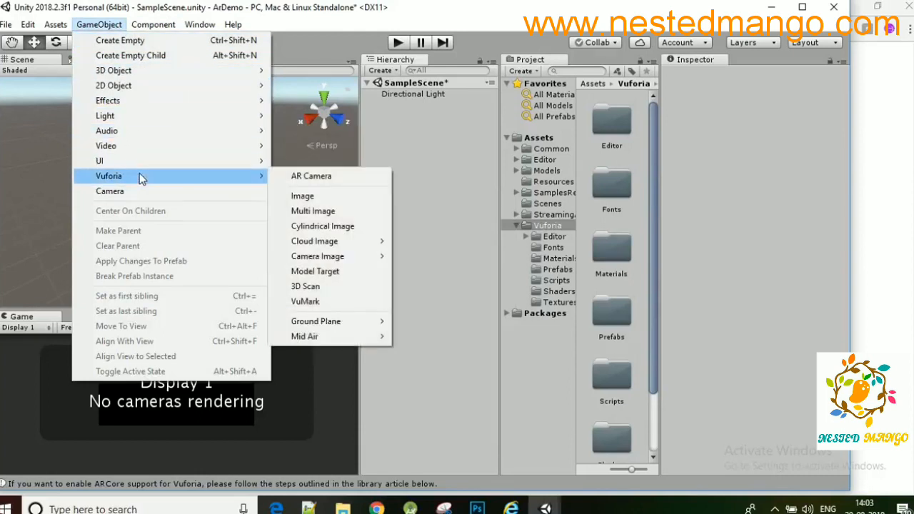
left_click(287, 178)
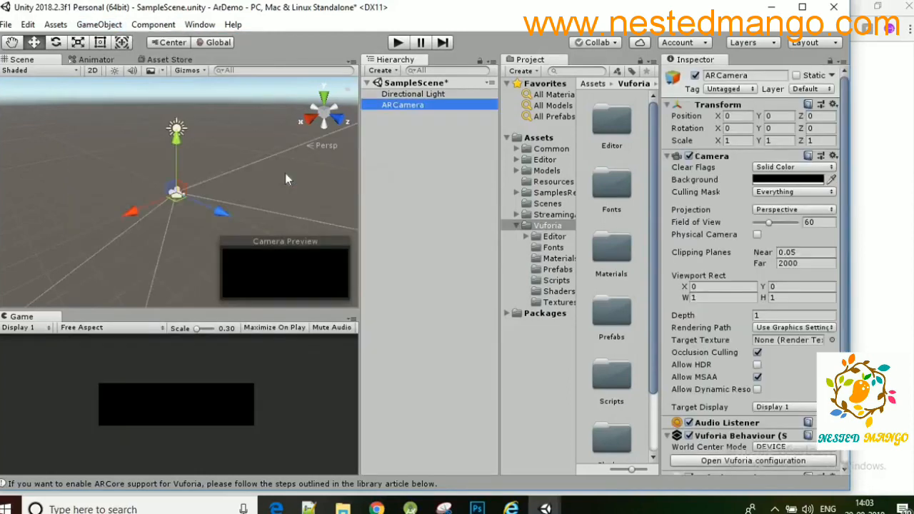
left_click(414, 188)
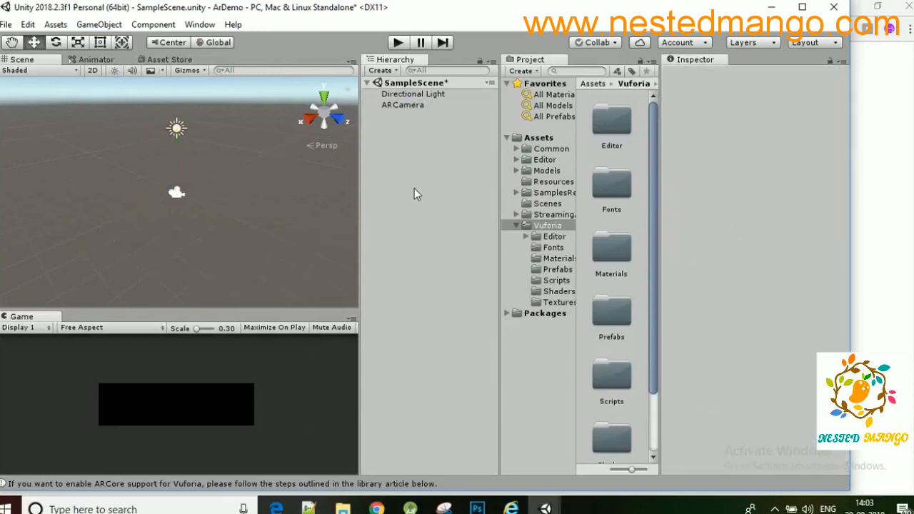
Select the ARCamera, review the logged messages in the Console, clear them and close the Console
left_click(398, 105)
left_click(152, 484)
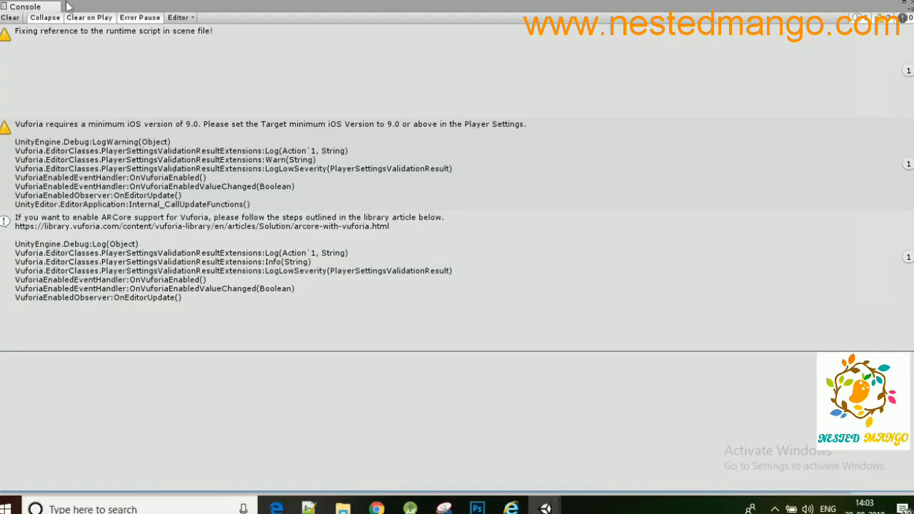
left_click(10, 18)
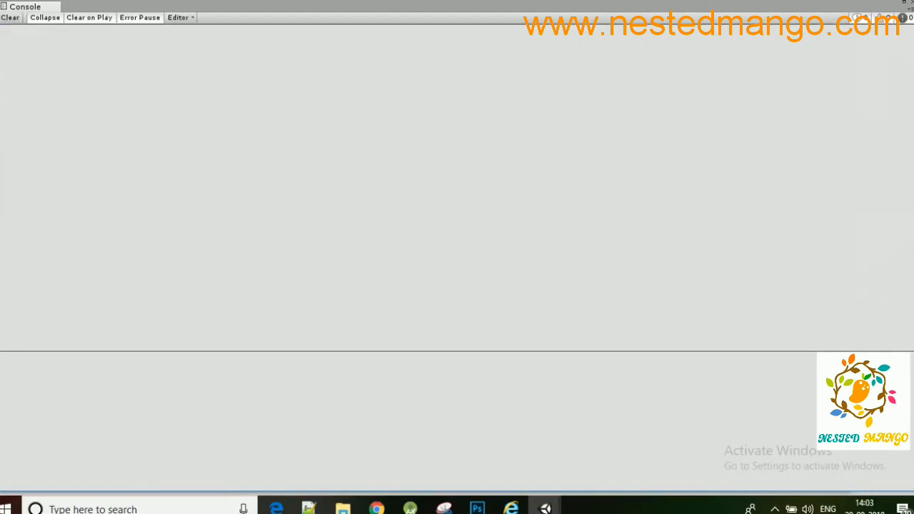
left_click(912, 4)
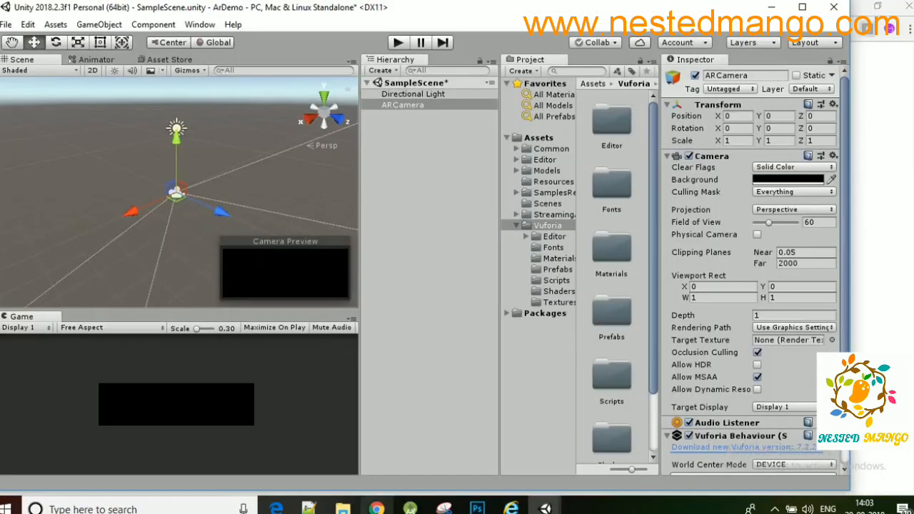
Check the Google results for assembly error CS1704 in Chrome, and return to the ArDemo project in Unity
left_click(377, 509)
left_click(377, 508)
left_click(377, 509)
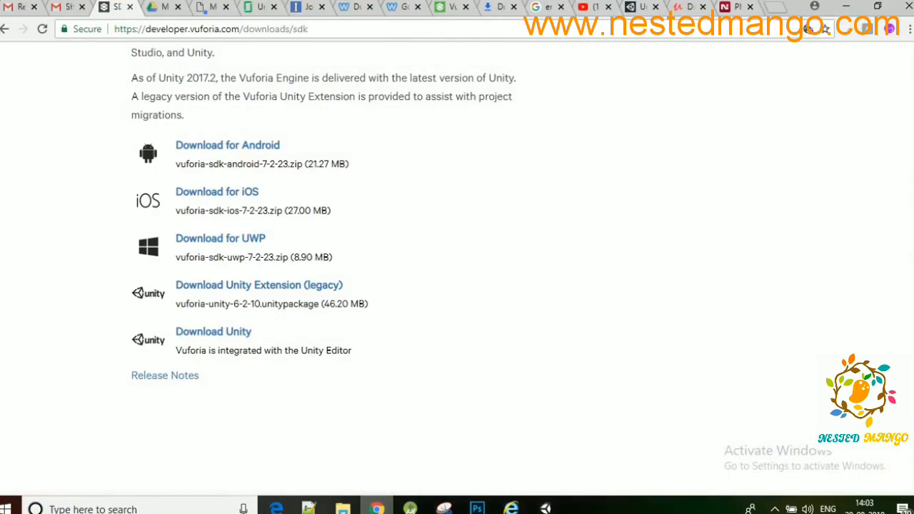
left_click(541, 7)
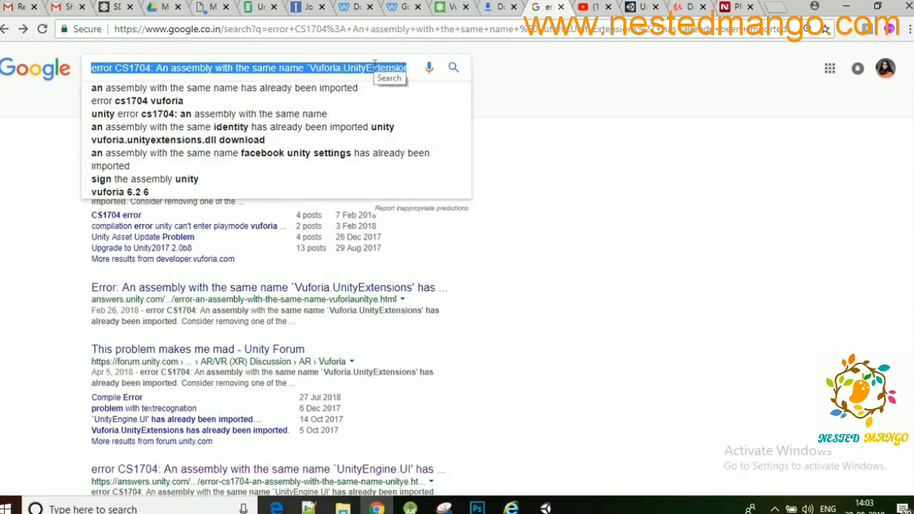
left_click(545, 508)
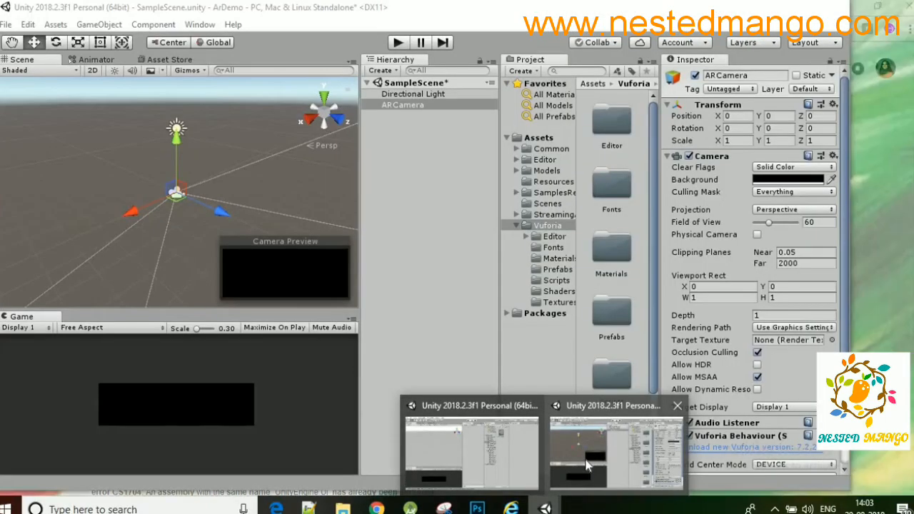
left_click(586, 460)
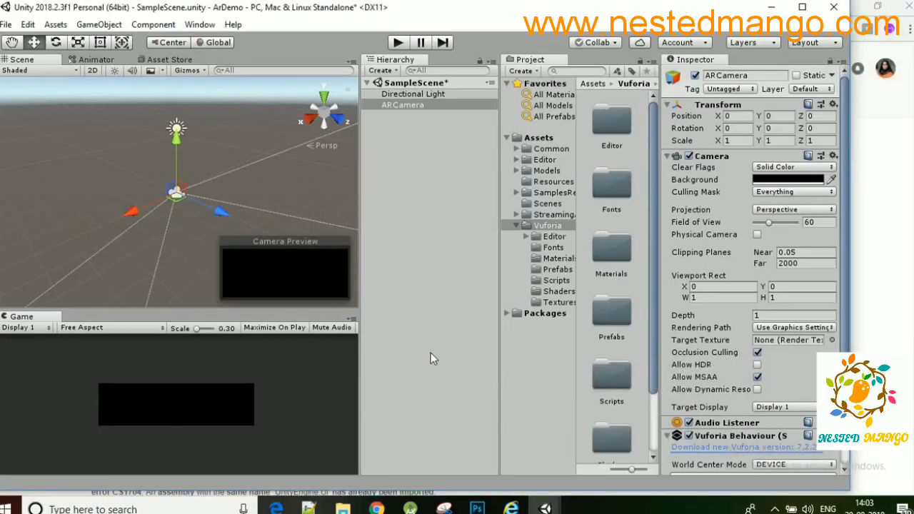